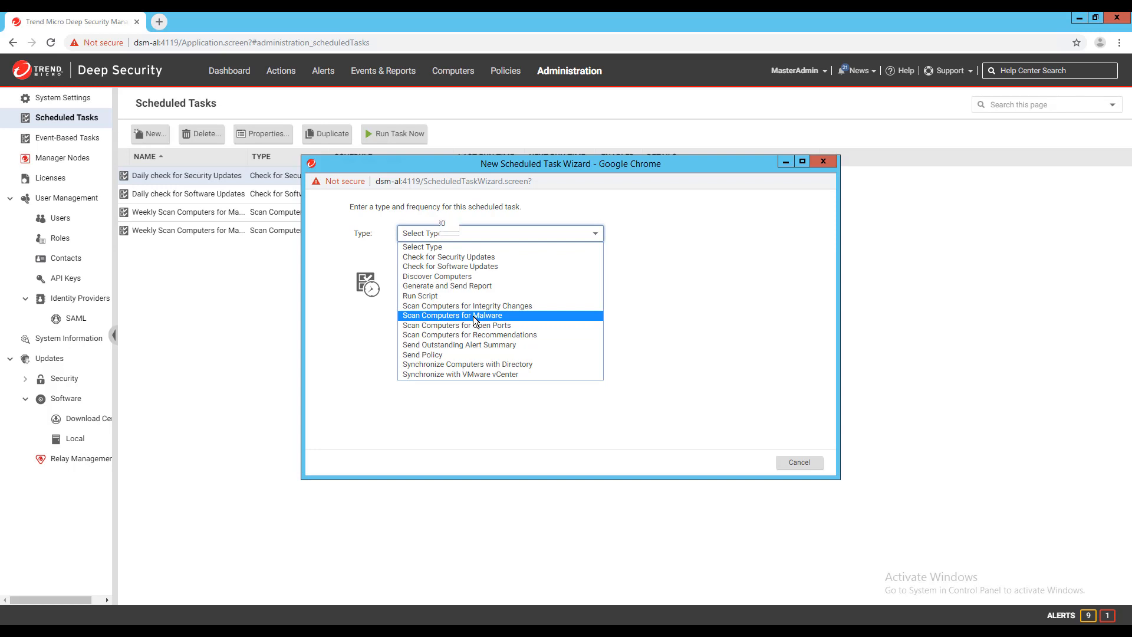
- Set the new scheduled task's type to Scan Computers for Malware with a weekly frequency
left_click(474, 317)
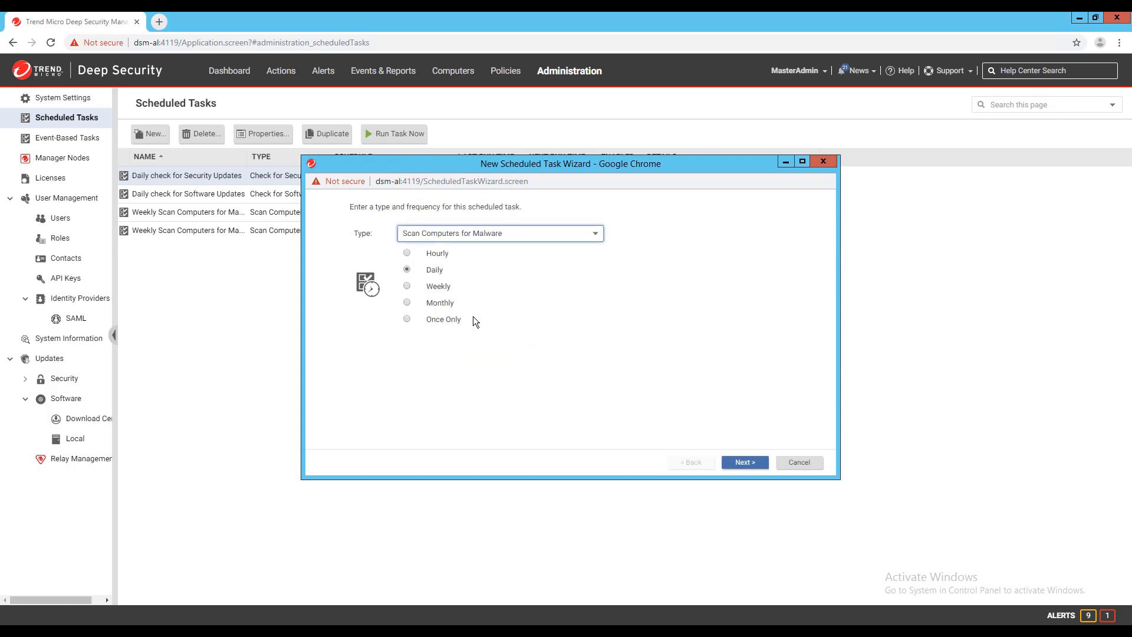
left_click(430, 285)
left_click(741, 462)
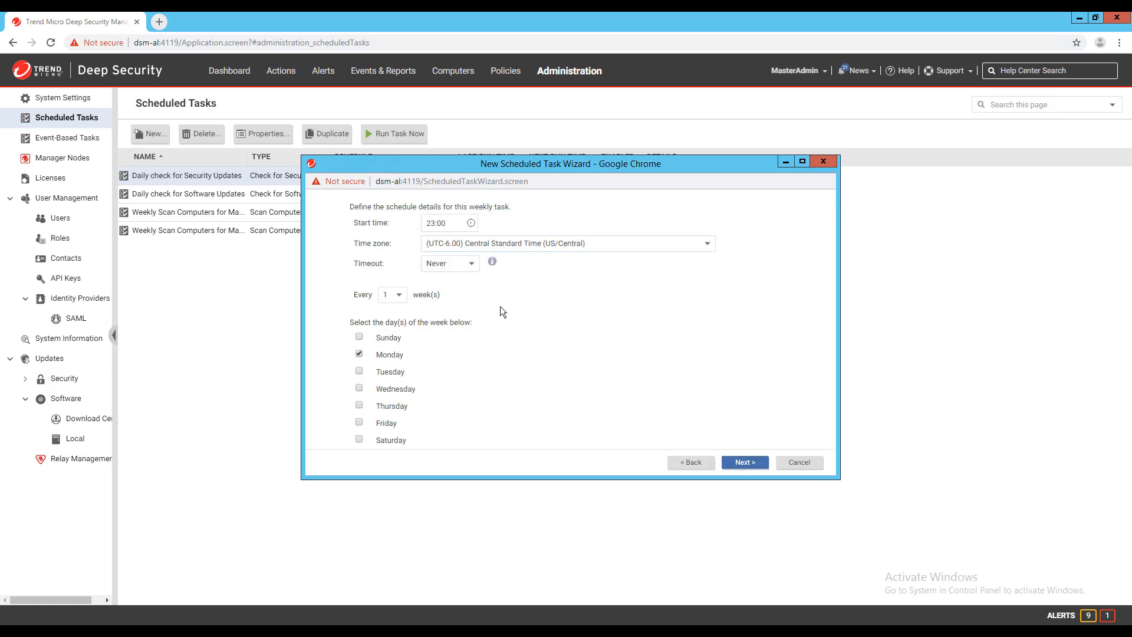
- Set the weekly task's timeout to 12 hours and schedule it for Saturday instead of Monday
left_click(473, 264)
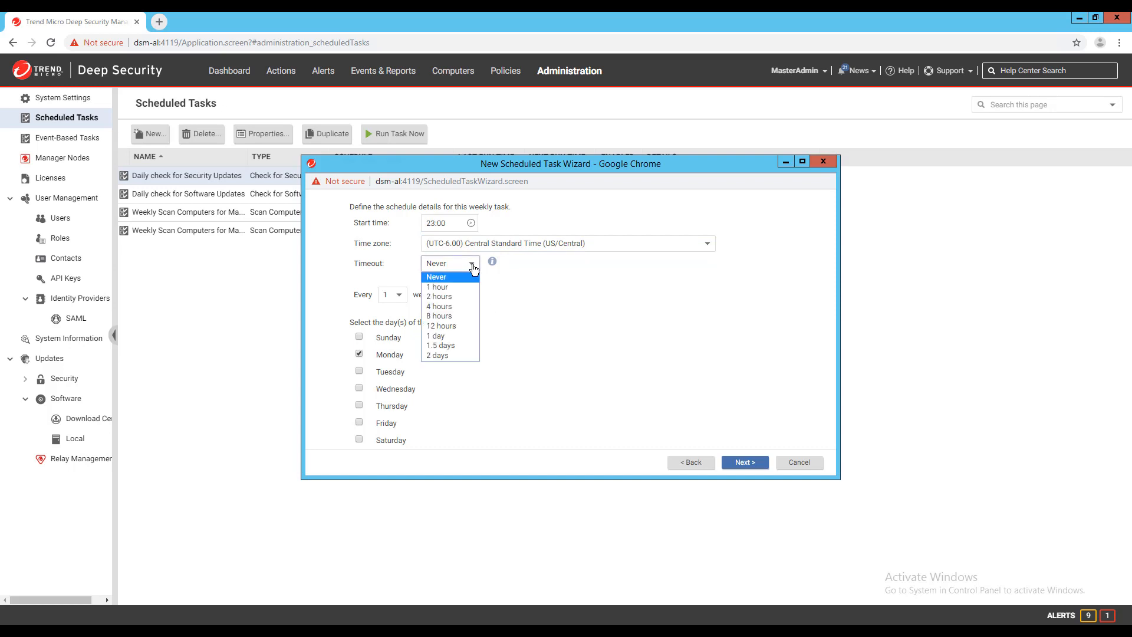
left_click(466, 322)
left_click(359, 438)
left_click(359, 353)
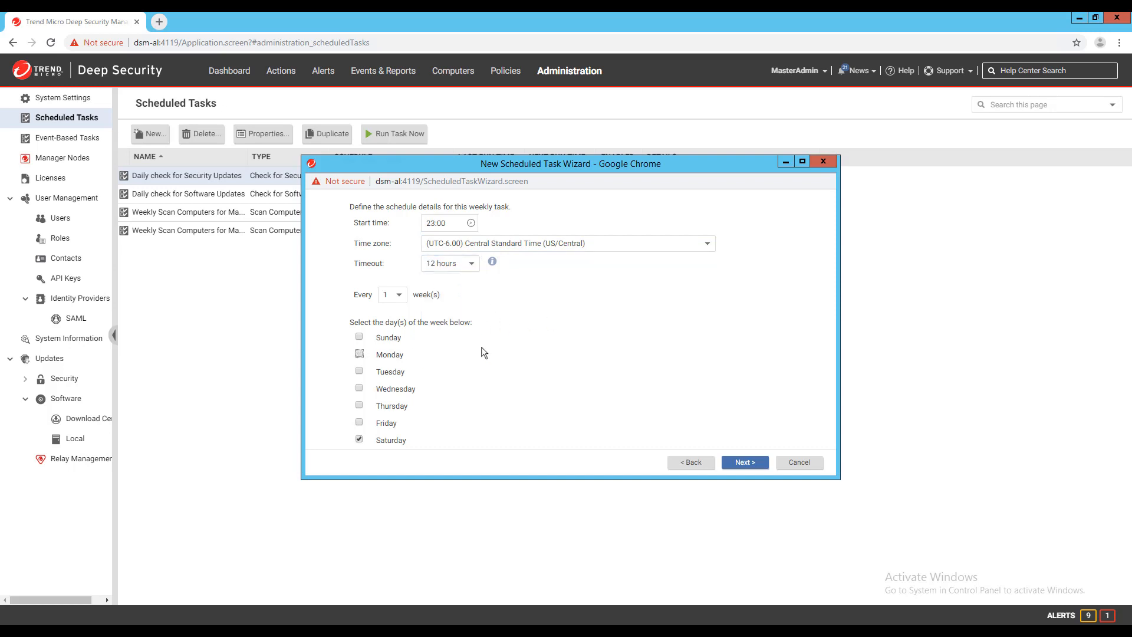
left_click(745, 463)
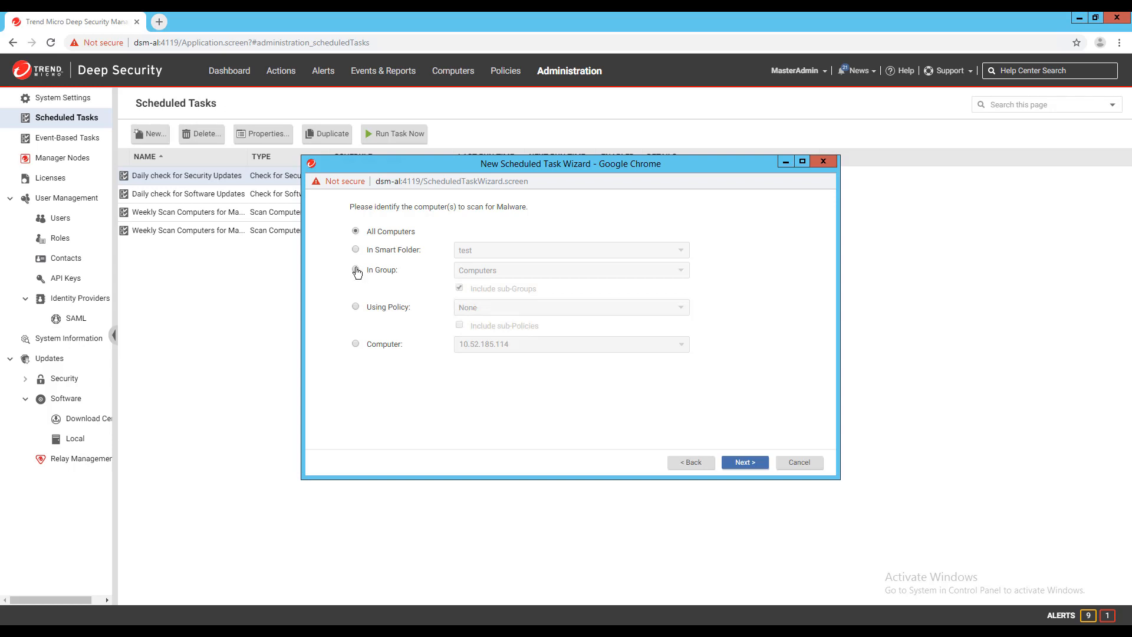
- Limit the malware scan to the computer group vCenter - vcenter67.russo.local
left_click(356, 270)
left_click(499, 271)
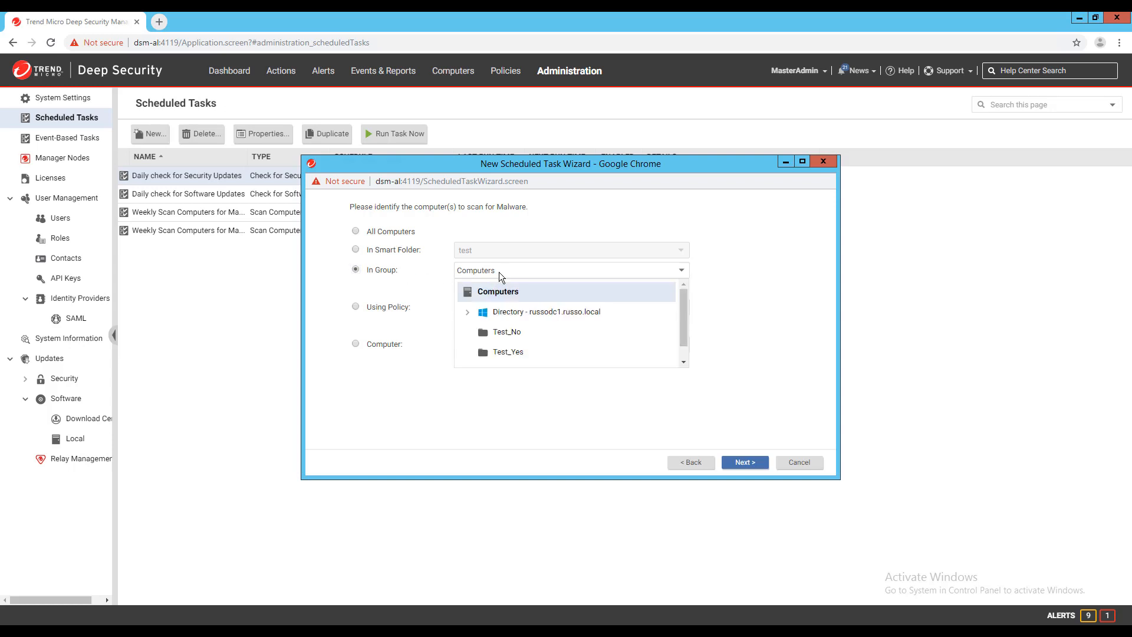
scroll(499, 295, "down", 1)
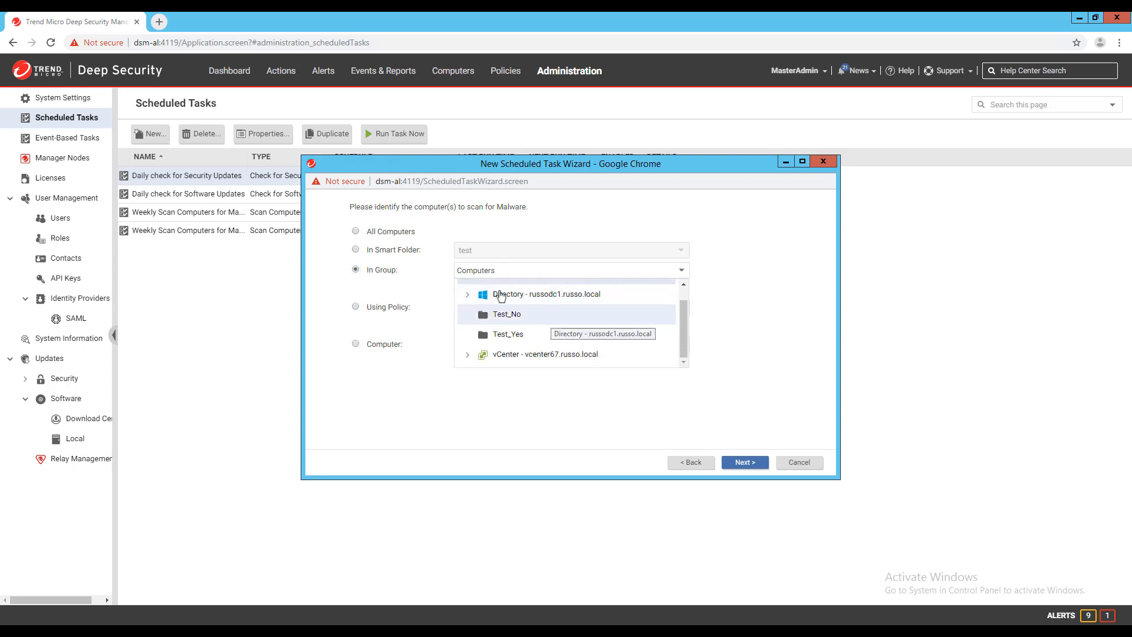
left_click(501, 358)
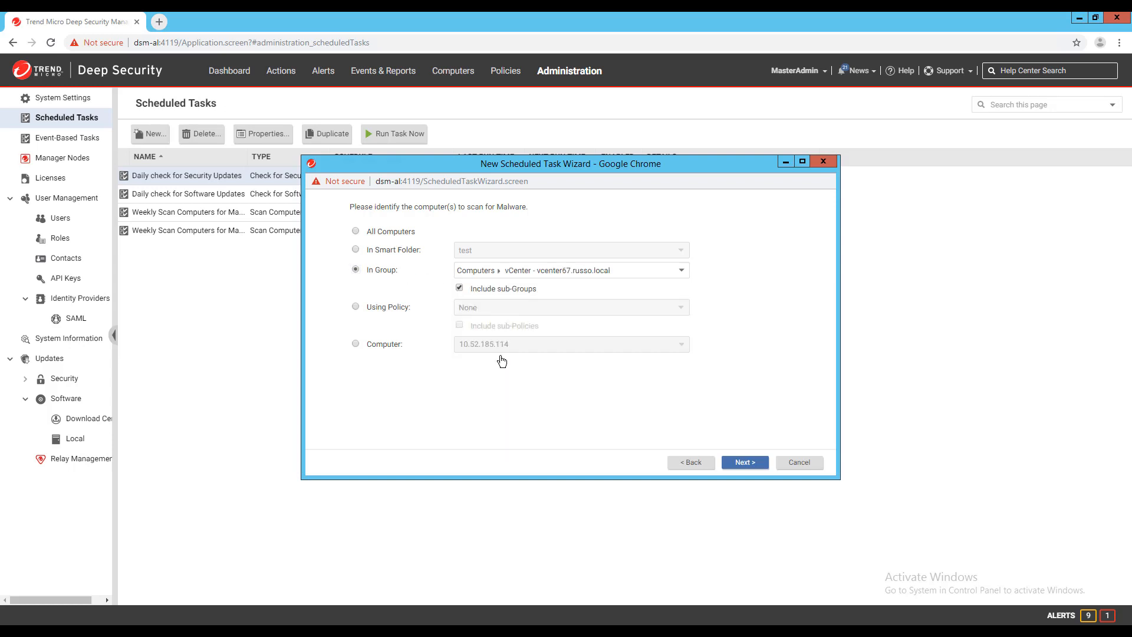
left_click(742, 464)
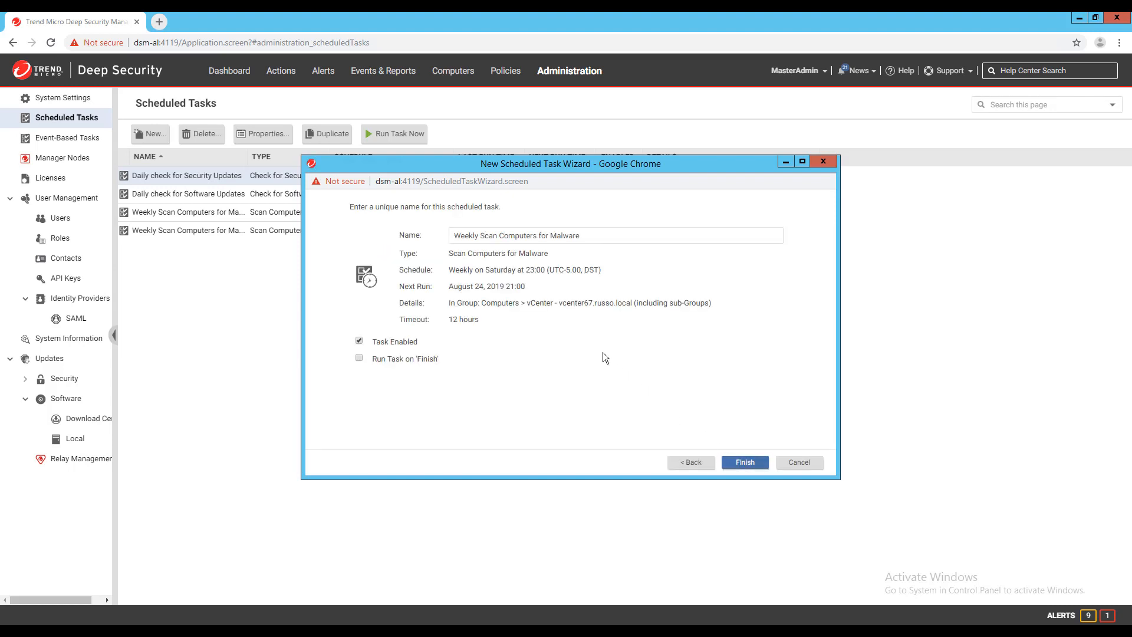
- Create the task under the name "Weekly Scan Computers for Malware - Training" and review its properties
type("- Training")
left_click(747, 462)
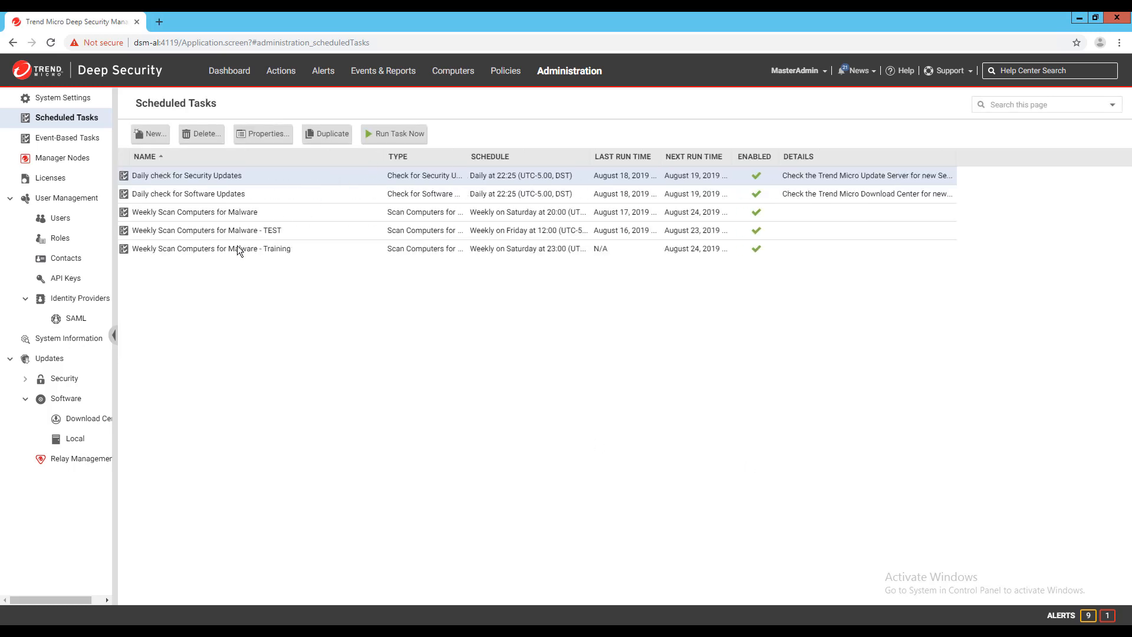
double_click(237, 248)
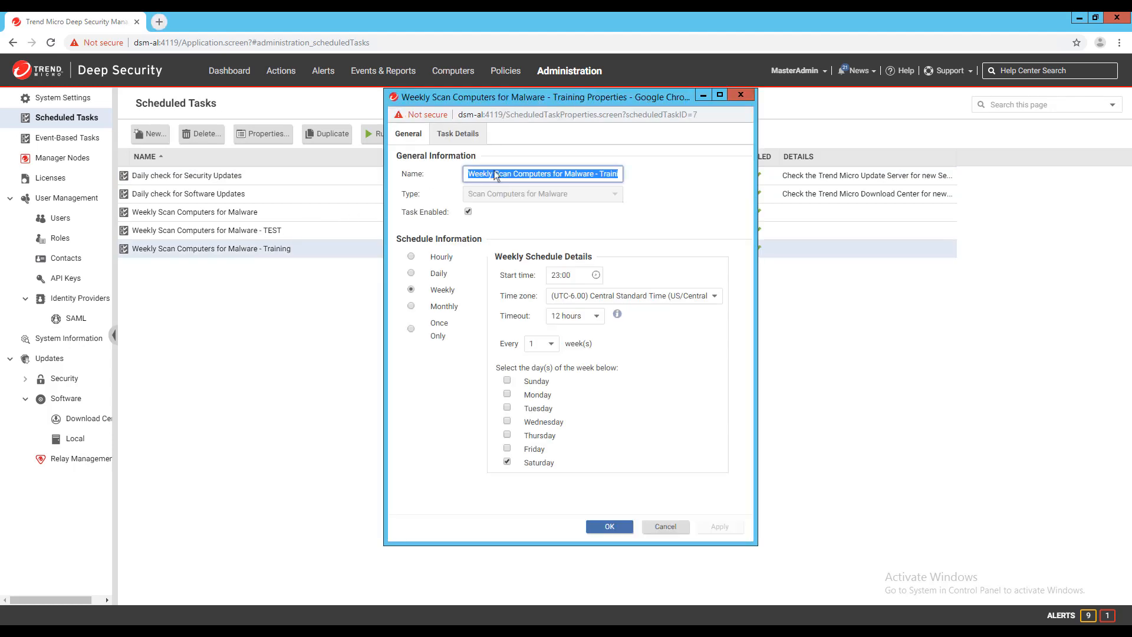
left_click(750, 94)
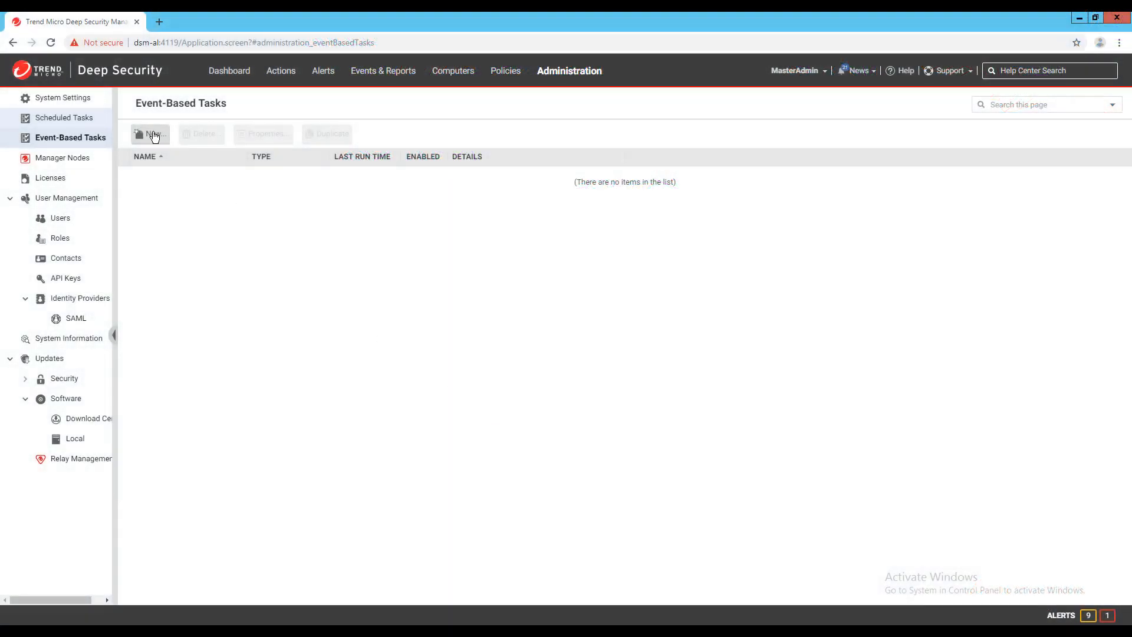
- Start a new event-based task triggered by the Agent-Initiated Activation event
left_click(154, 137)
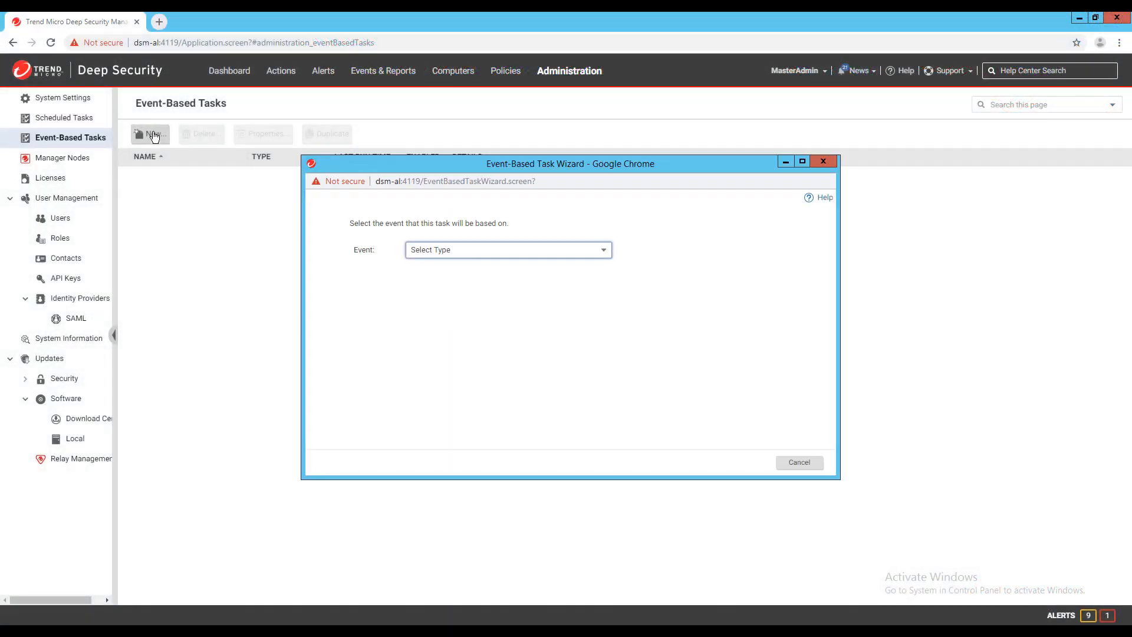
left_click(606, 250)
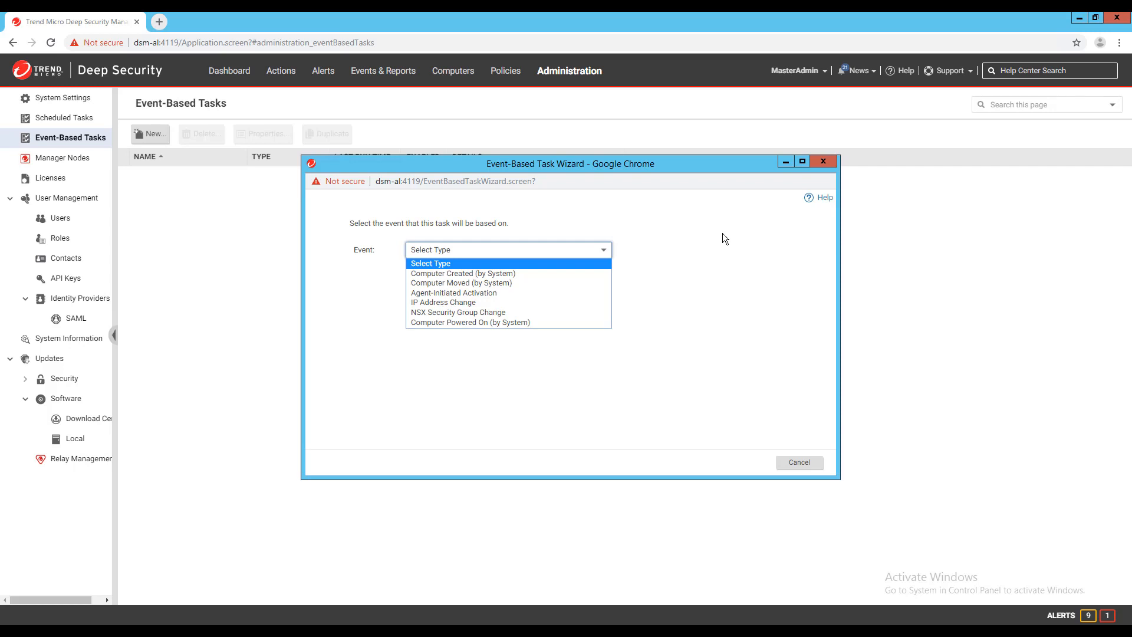
key("Down")
key("Down")
key("Down")
key("Return")
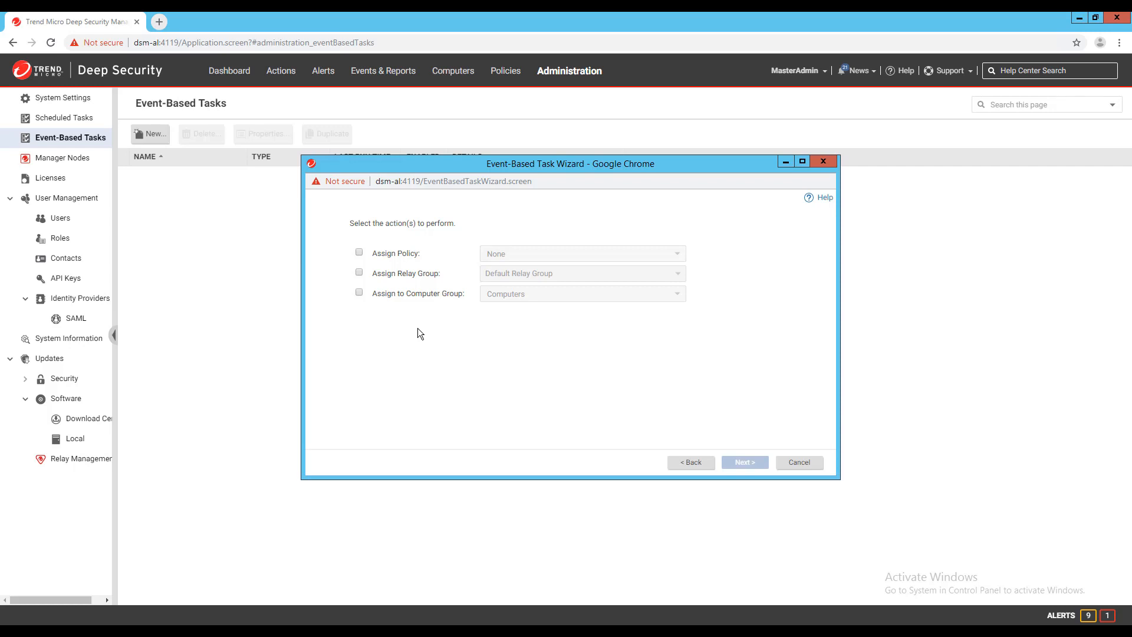
- Enable the task's policy and relay group actions, assigning Base Policy and Default Relay Group
left_click(359, 253)
left_click(360, 274)
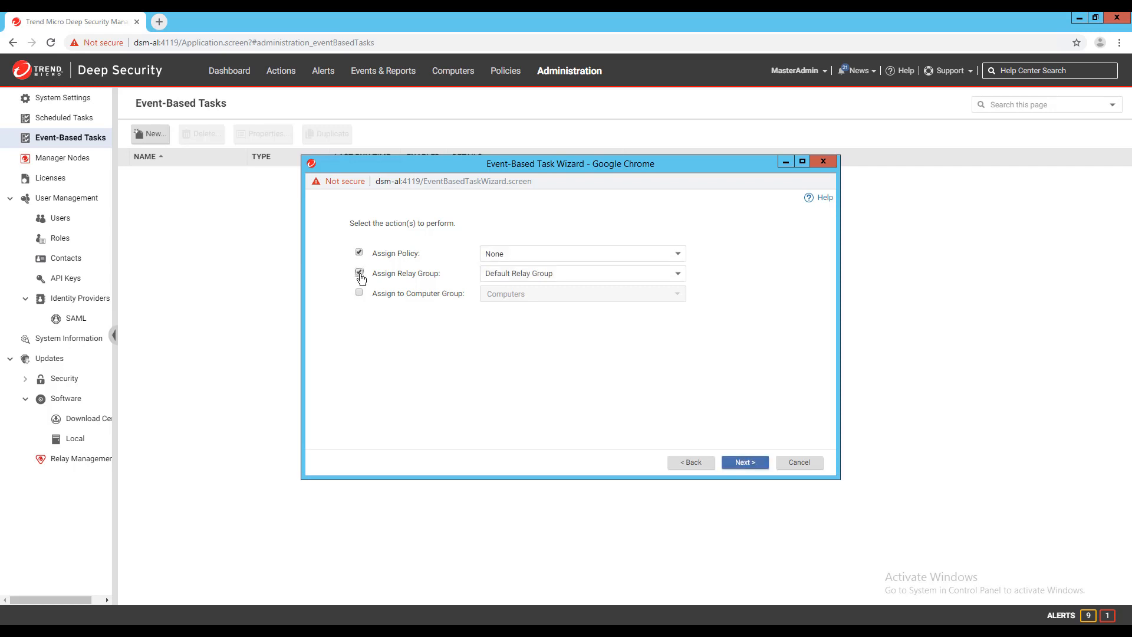
left_click(530, 255)
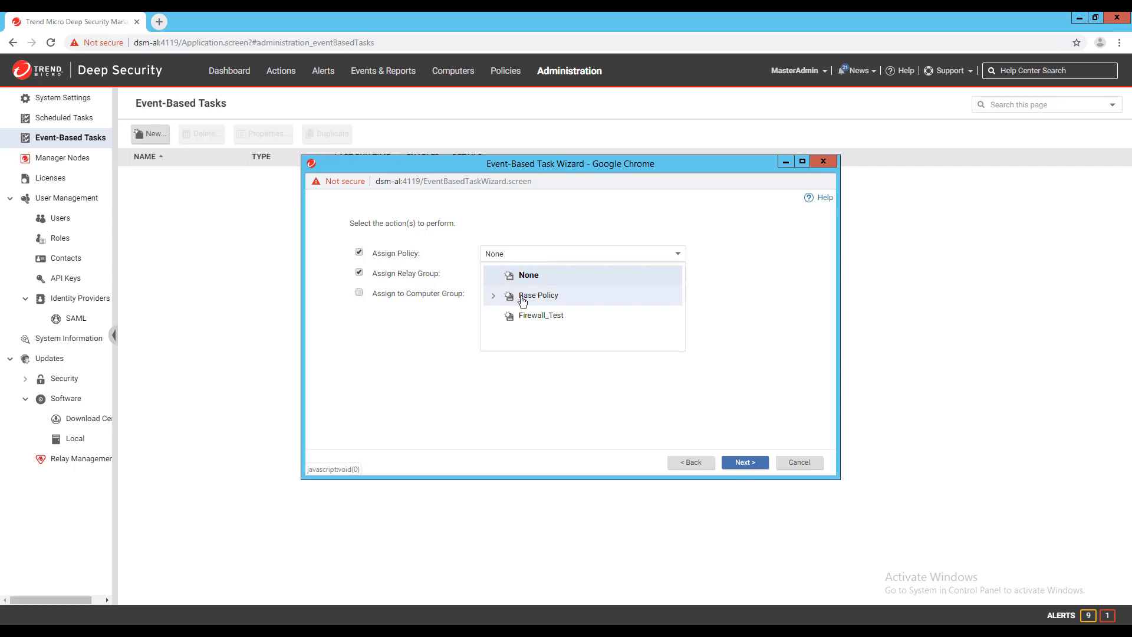
left_click(519, 295)
left_click(541, 273)
left_click(544, 286)
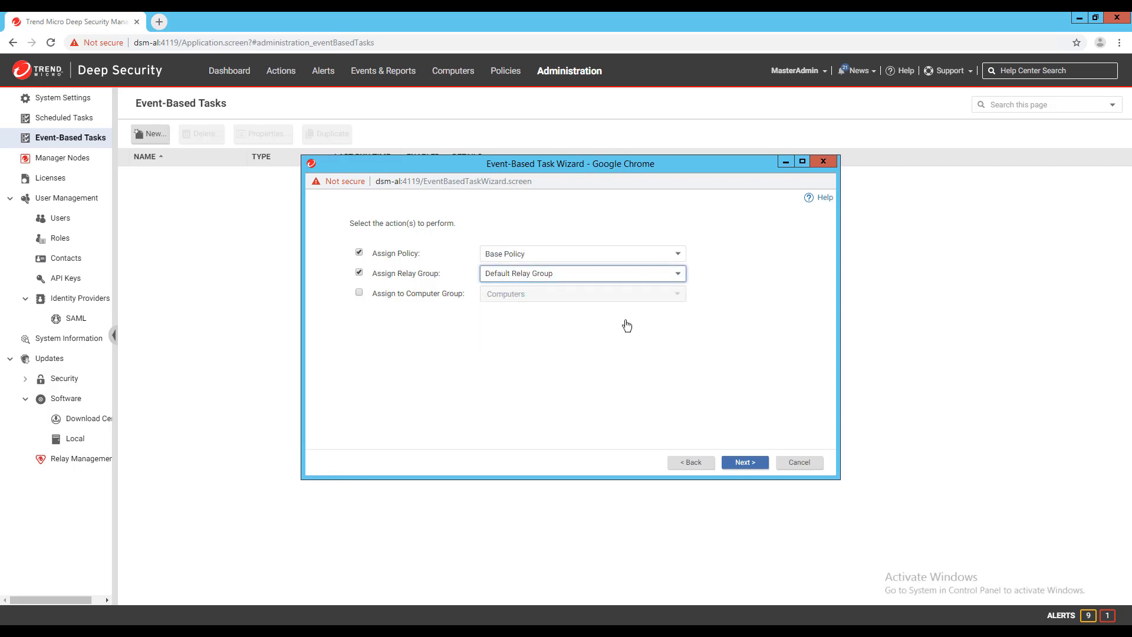
left_click(745, 462)
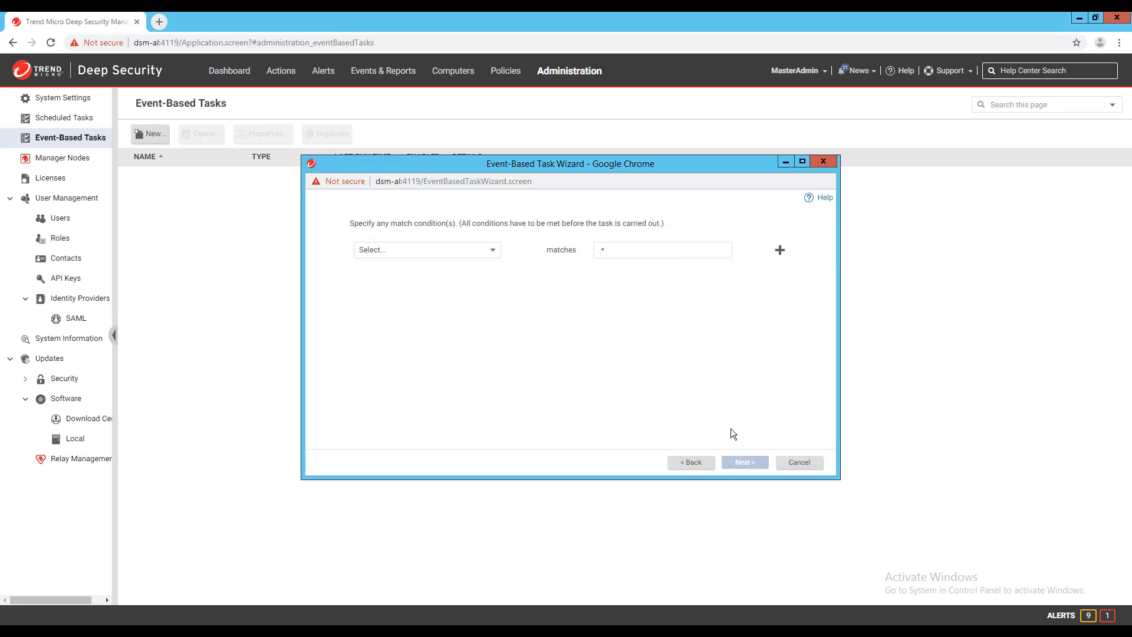
- Add the match condition that Computer Name matches ".*dallas" to the event-based task
left_click(493, 253)
left_click(459, 330)
left_click(637, 248)
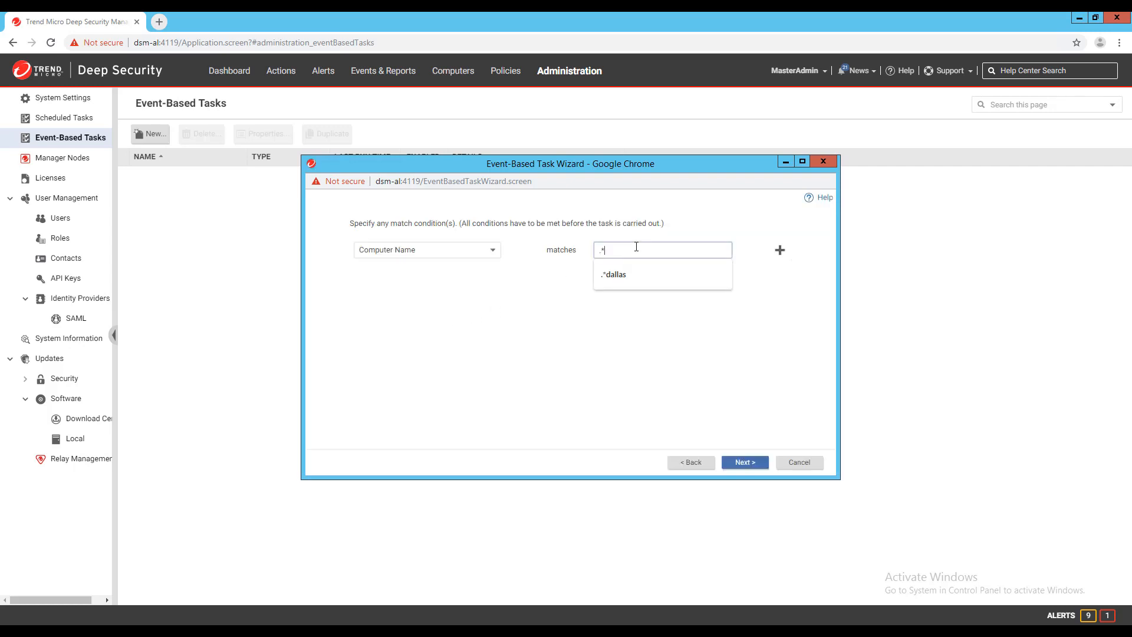
key("Down")
key("Return")
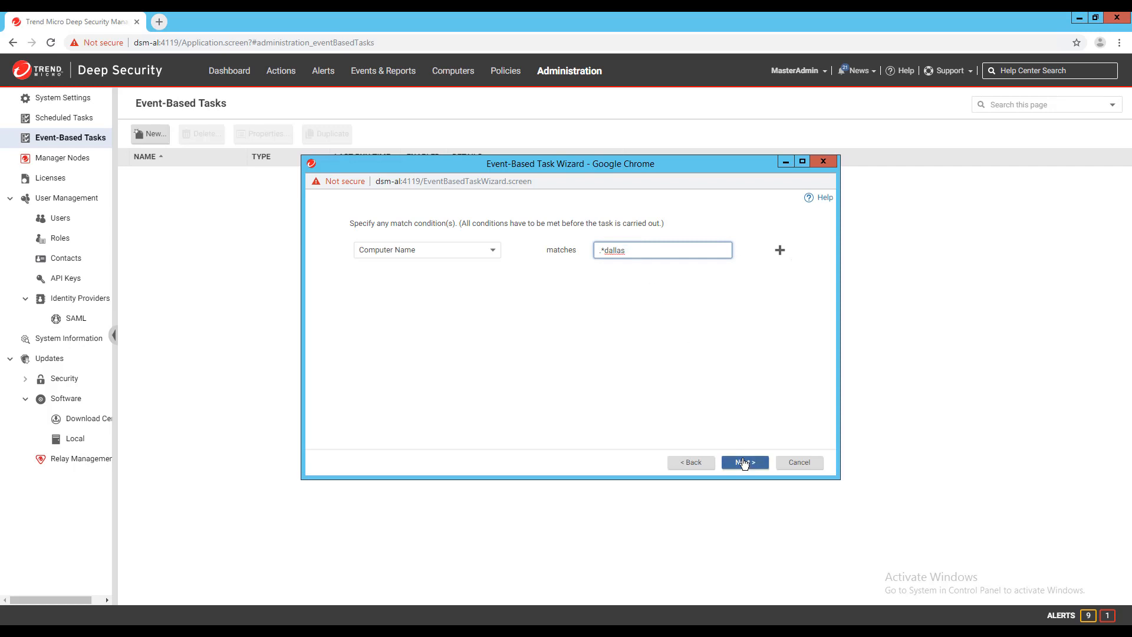
left_click(743, 463)
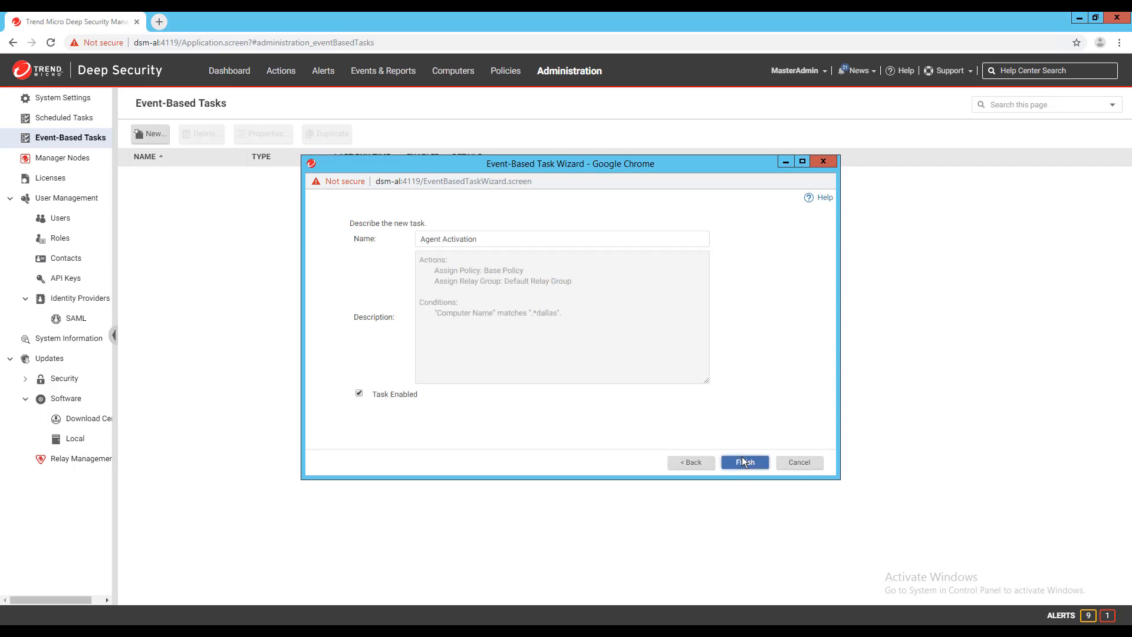